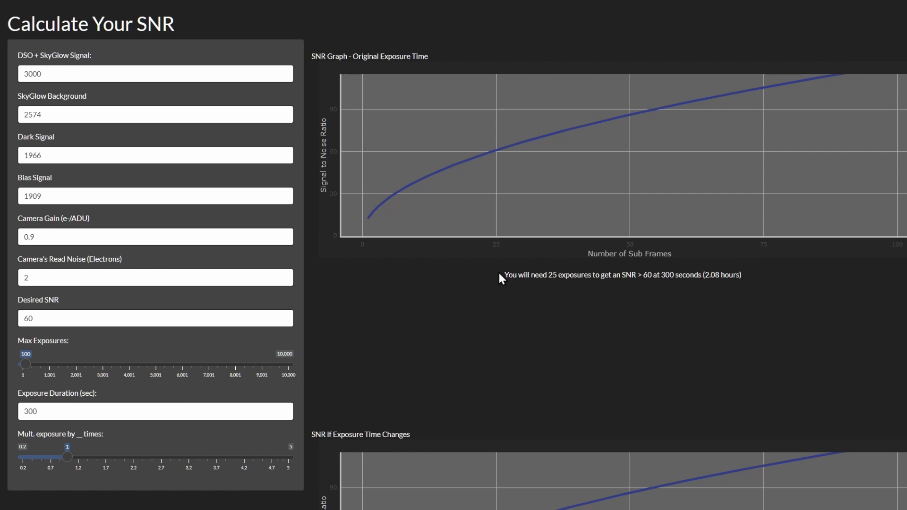
Highlight the sentence saying 7 exposures of 300 seconds (0.58 hours) are needed
drag(502, 275, 751, 274)
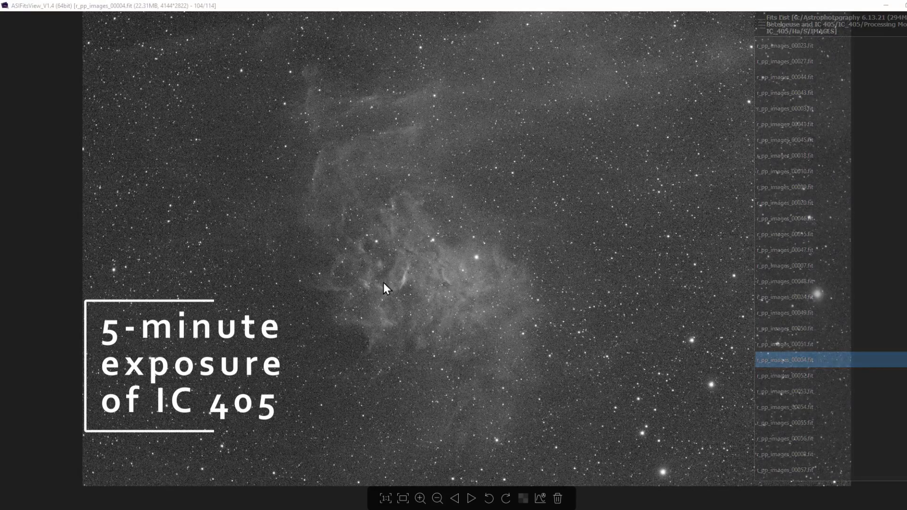
Zoom the 5-minute IC 405 frame to about 520% so the pixel noise around the stars shows
scroll(394, 301, up, 1)
scroll(394, 301, up, 1)
scroll(395, 301, up, 3)
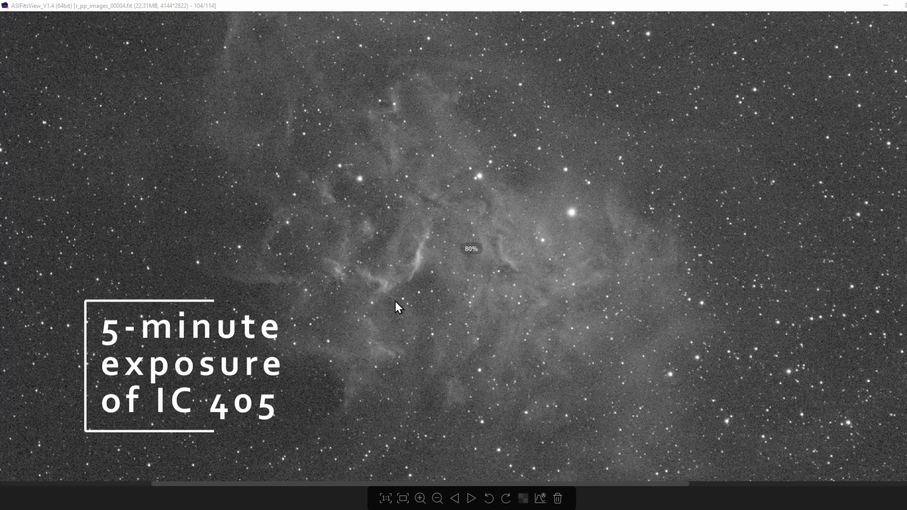
scroll(395, 302, up, 1)
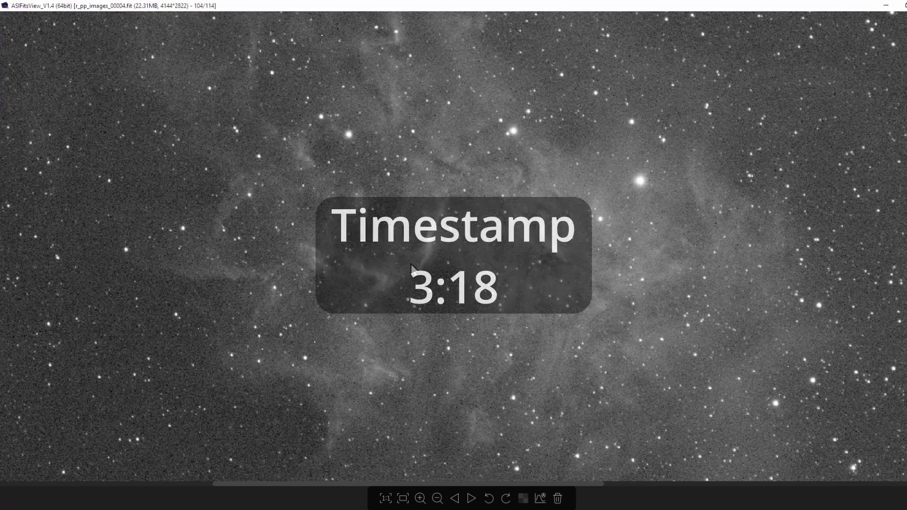
drag(502, 233, 310, 265)
scroll(551, 259, up, 6)
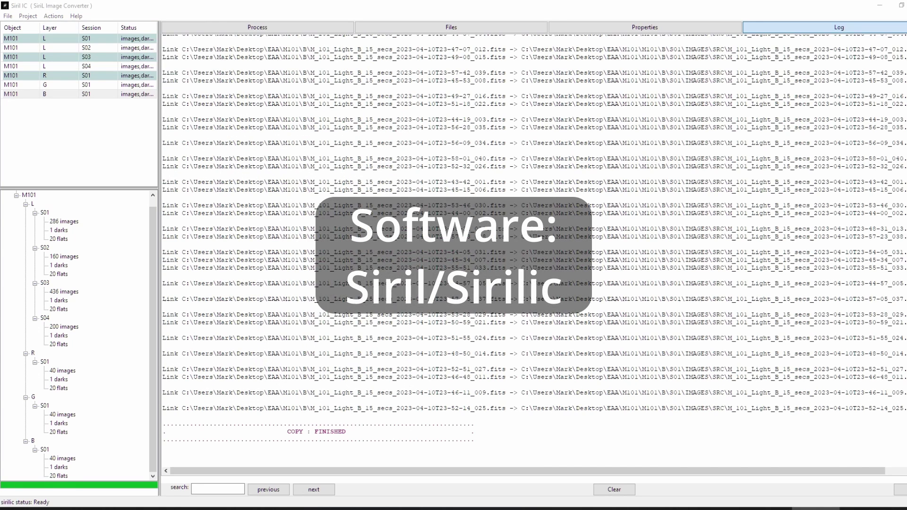
Run 'Step 2: Run scripts' from the Actions menu for the M101 project
click(53, 15)
click(81, 38)
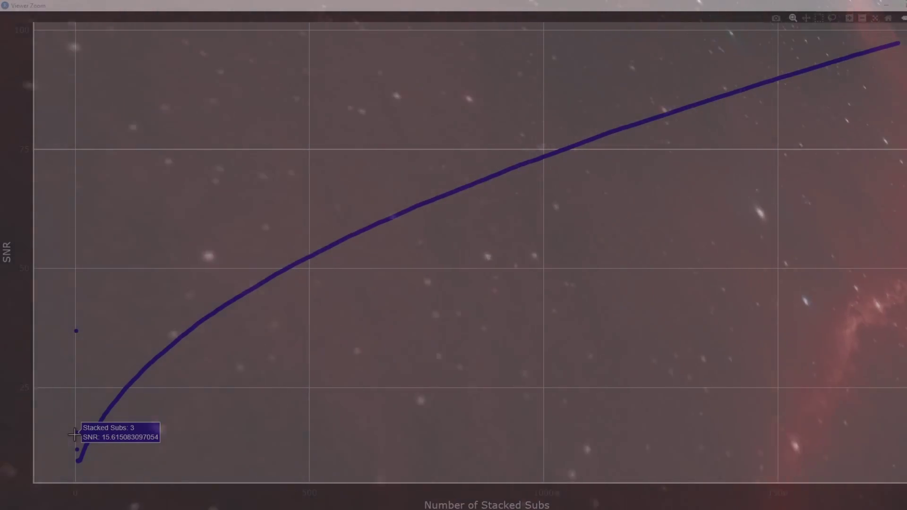
mouse_move(74, 333)
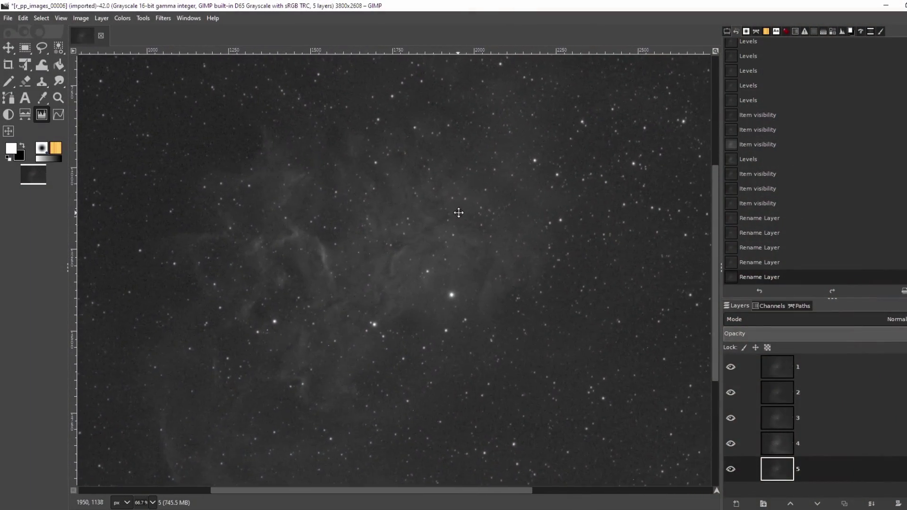
Hide layers 1 through 4 so only layer 5 is visible
drag(459, 212, 435, 219)
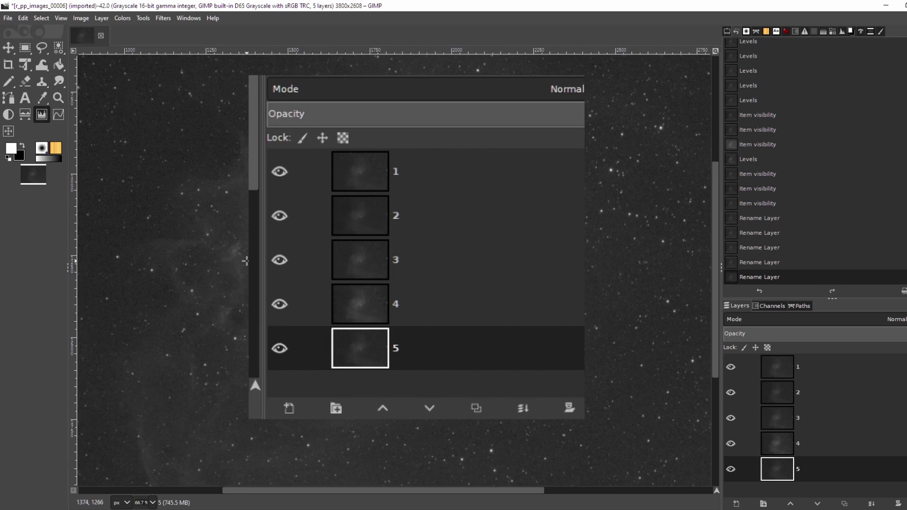
scroll(295, 260, up, 8)
click(731, 367)
click(731, 393)
click(730, 418)
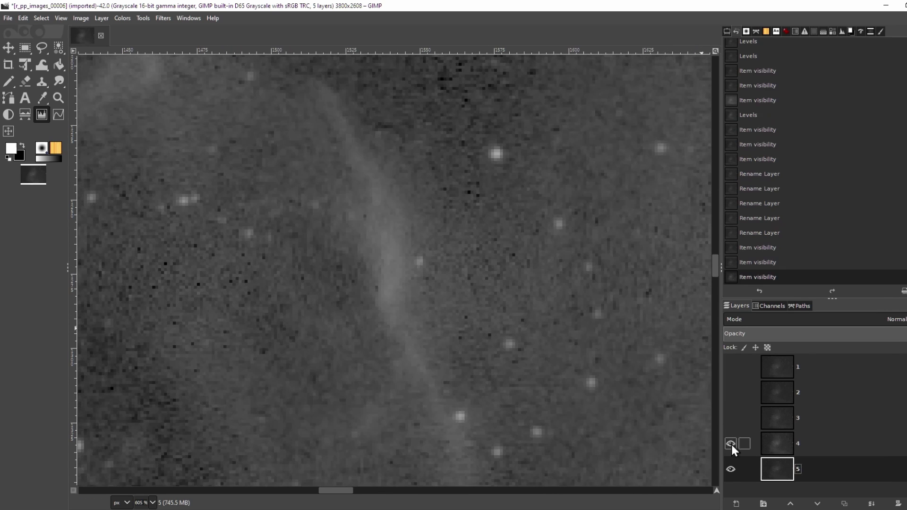
click(730, 443)
Toggle layer 4 on and off to compare it against layer 5
click(824, 449)
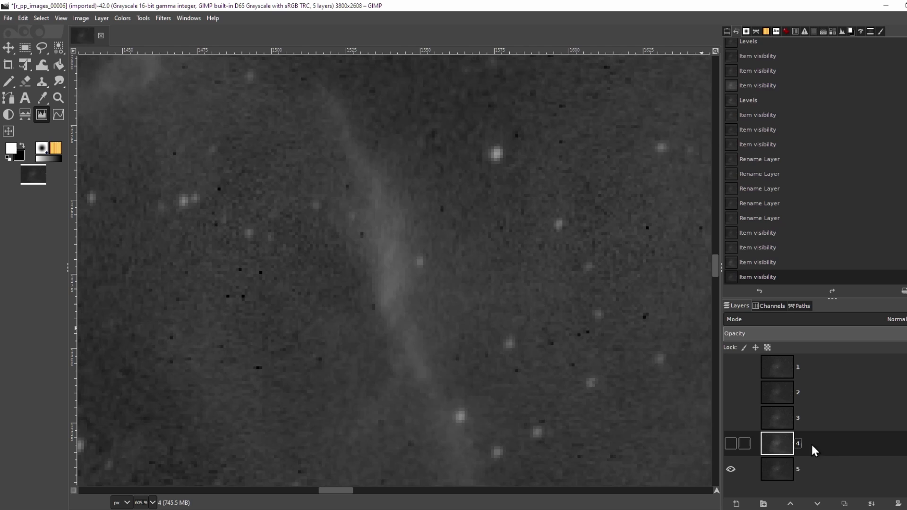
click(730, 444)
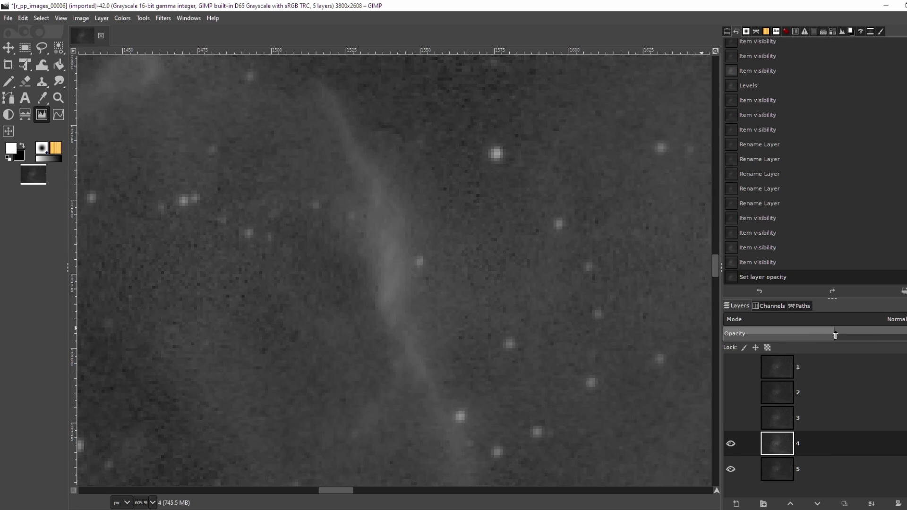
click(730, 442)
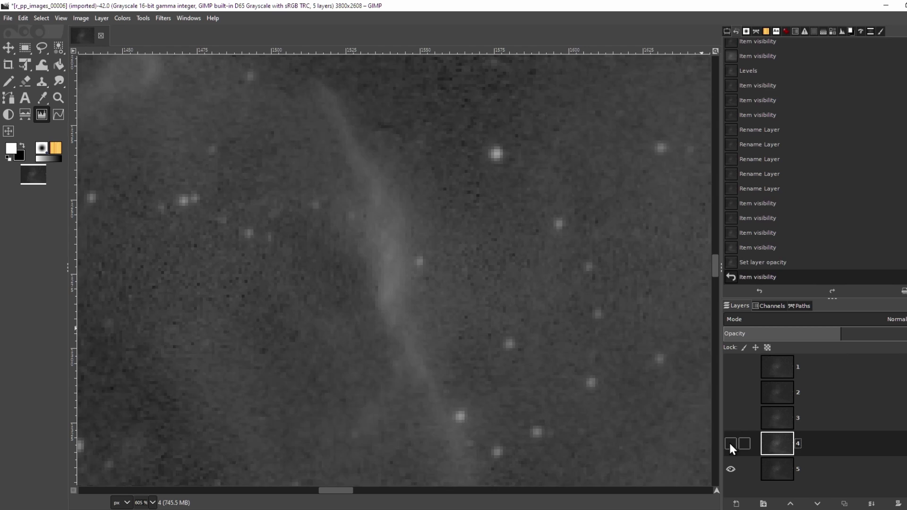
click(730, 443)
Show layers 3, 2 and 1 with opacities of about 25%, 30% and nearly full
click(810, 418)
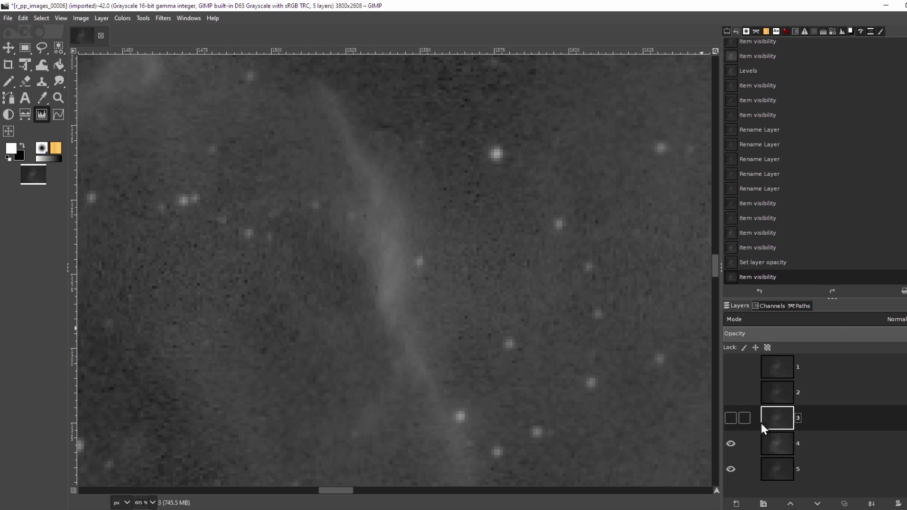
click(731, 419)
click(785, 333)
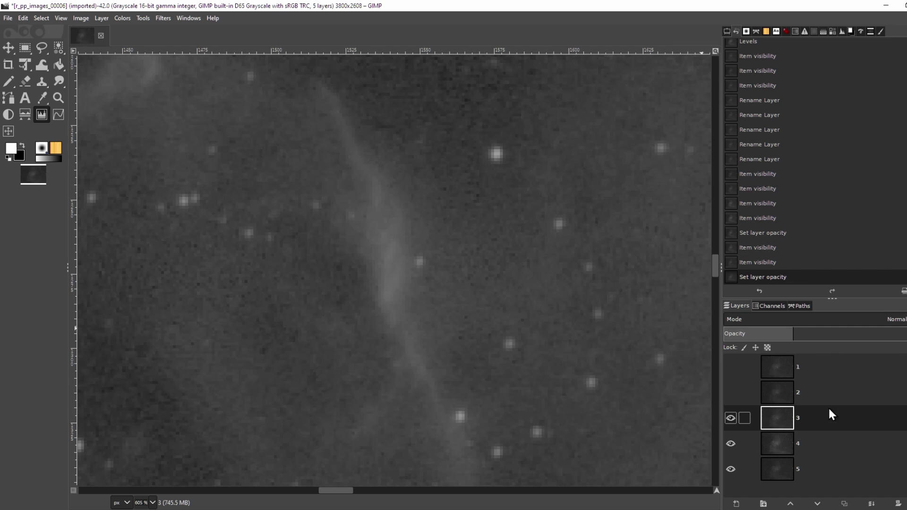
click(777, 392)
click(731, 392)
click(776, 333)
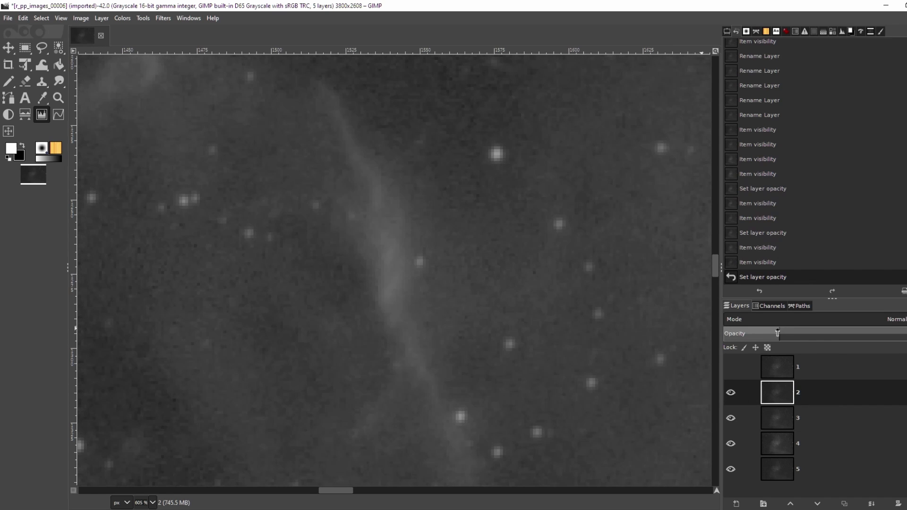
click(731, 367)
click(777, 367)
drag(784, 334, 820, 333)
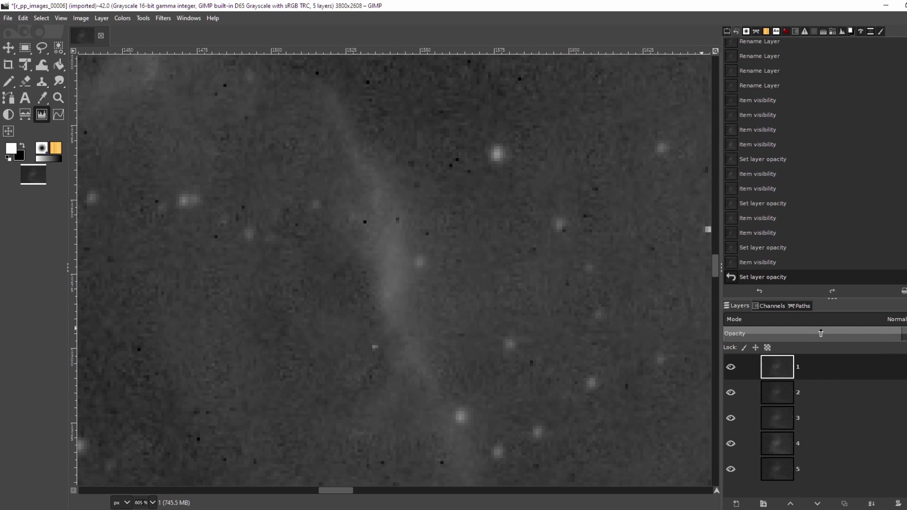
Hide layers 1–4 again, then restore them one by one from layer 4 up to layer 1
click(730, 366)
click(730, 392)
click(731, 418)
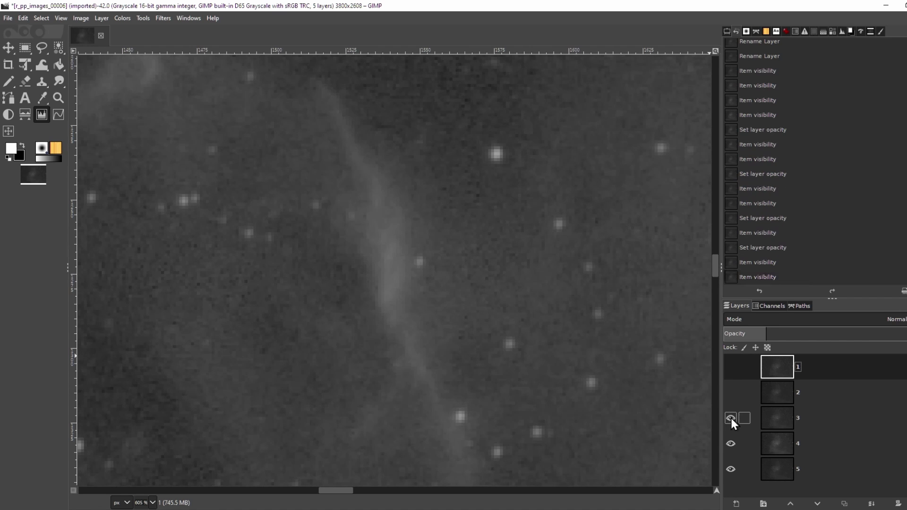
click(730, 443)
click(730, 444)
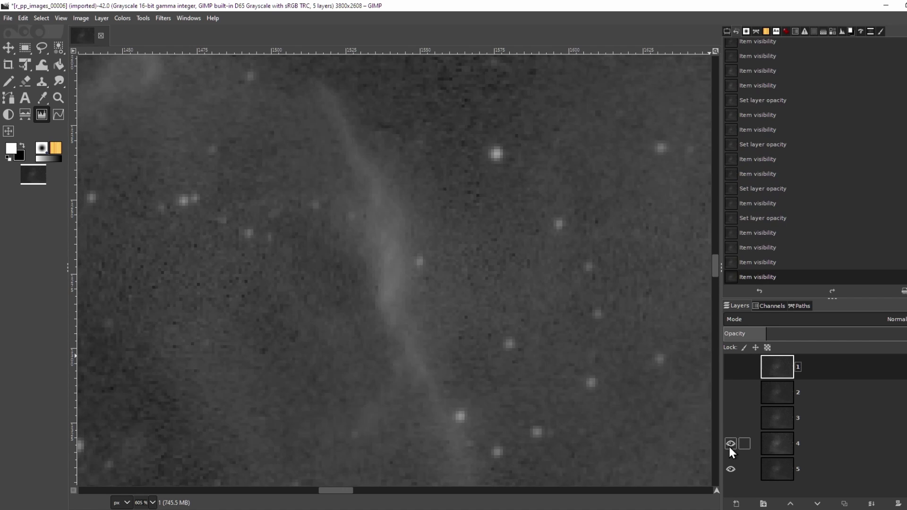
click(729, 417)
click(729, 393)
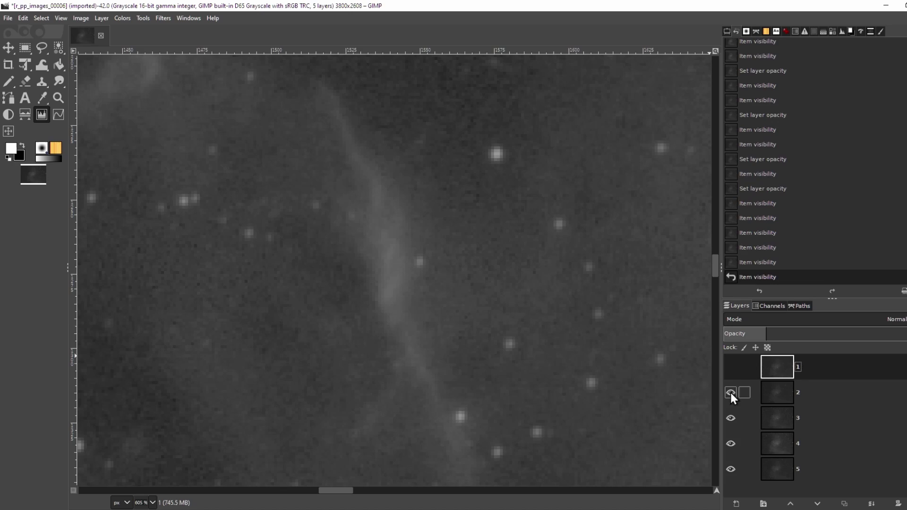
click(730, 366)
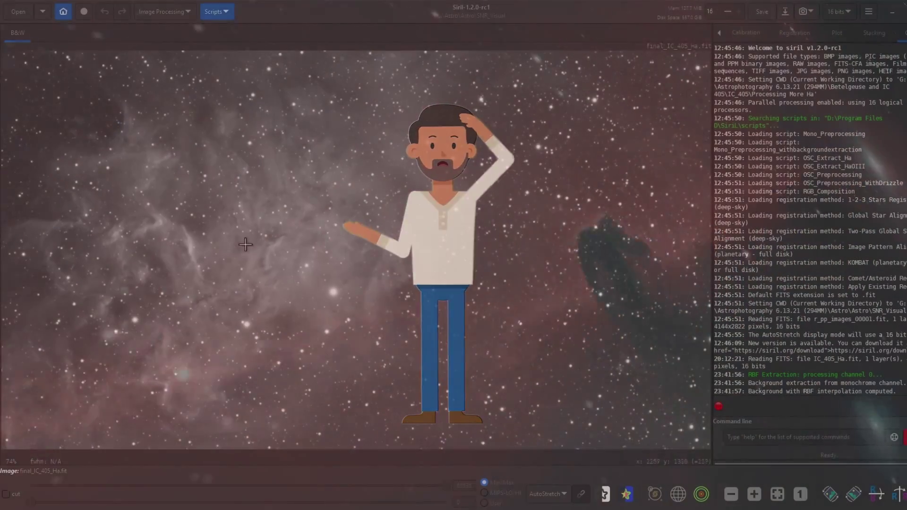
Zoom into final_IC_405_Ha and show statistics for a one-pixel selection, reading 251.0
scroll(294, 273, up, 8)
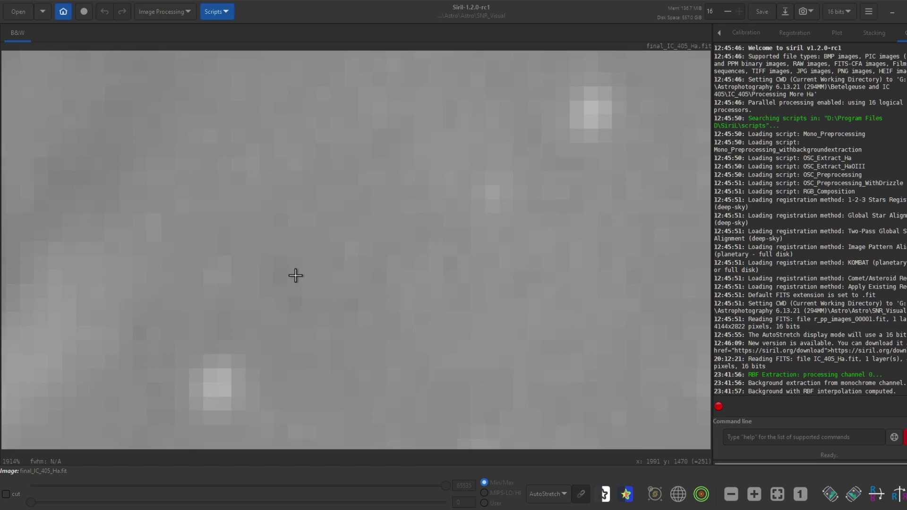
scroll(295, 276, up, 4)
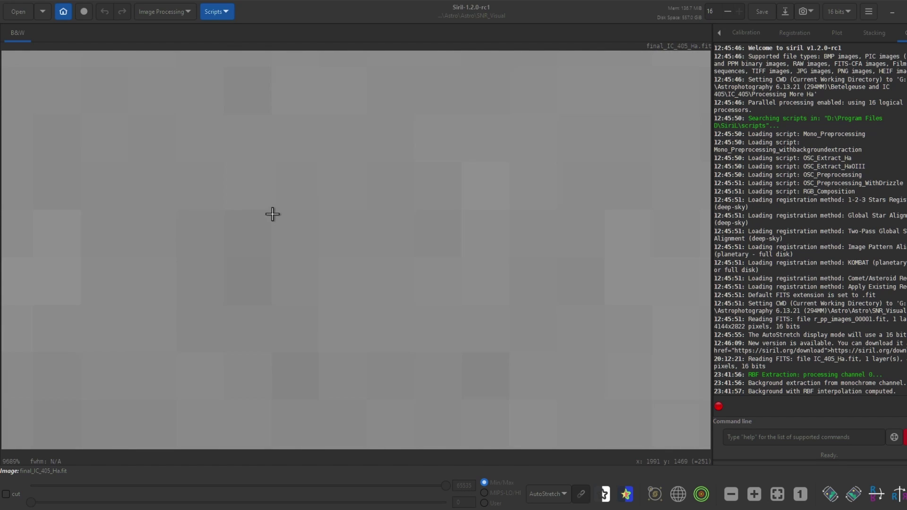
key(ctrl+shift+s)
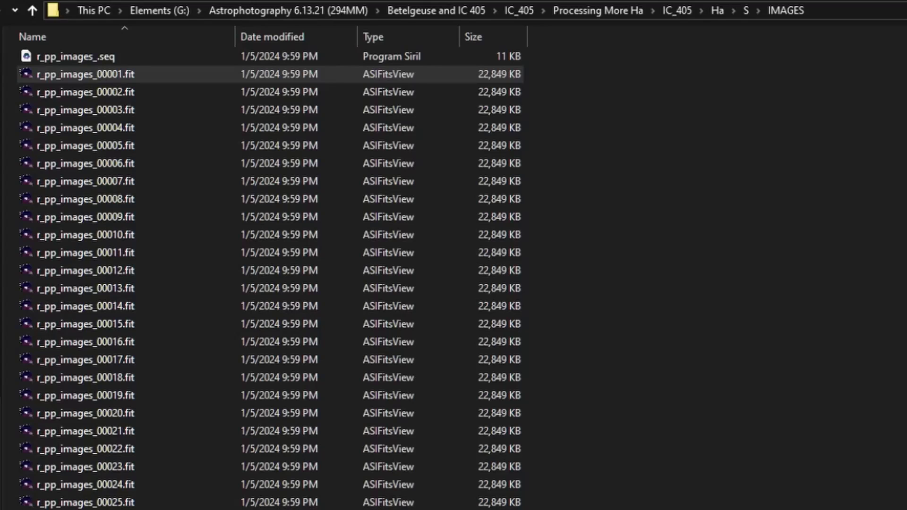
Select all 57 r_pp_images .fit subframes in the IMAGES folder
scroll(633, 198, down, 1)
scroll(208, 103, up, 3)
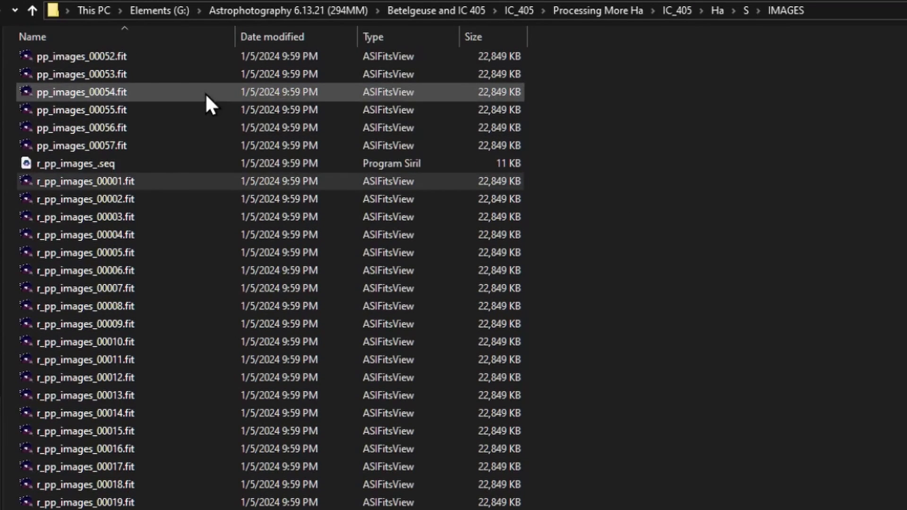
scroll(167, 186, down, 1)
scroll(163, 294, down, 4)
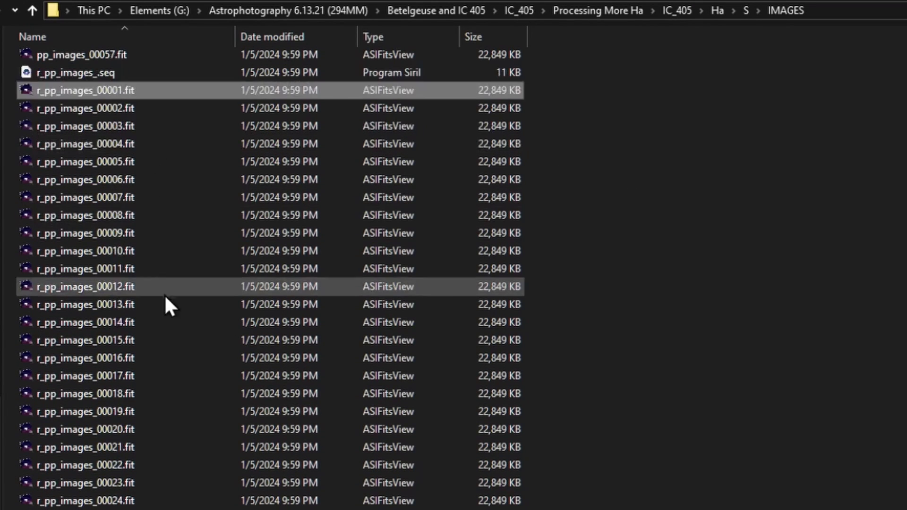
scroll(167, 374, down, 4)
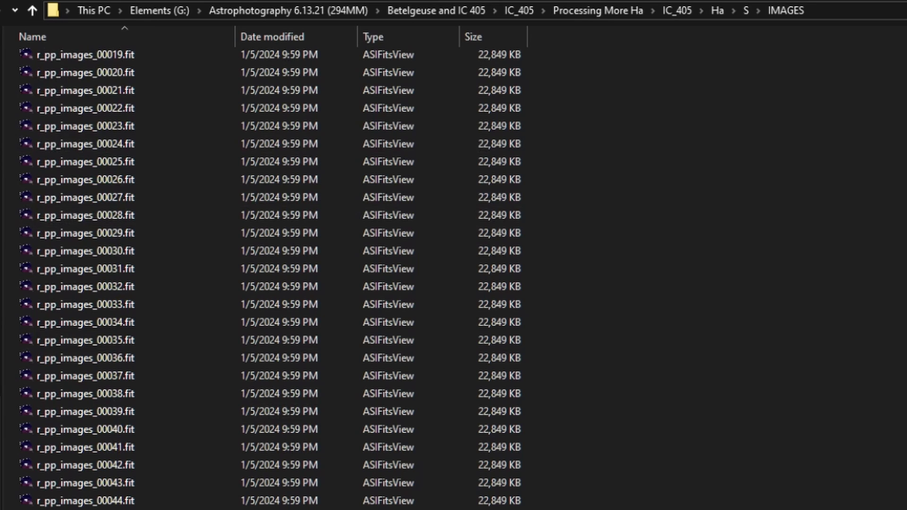
shift+click(156, 472)
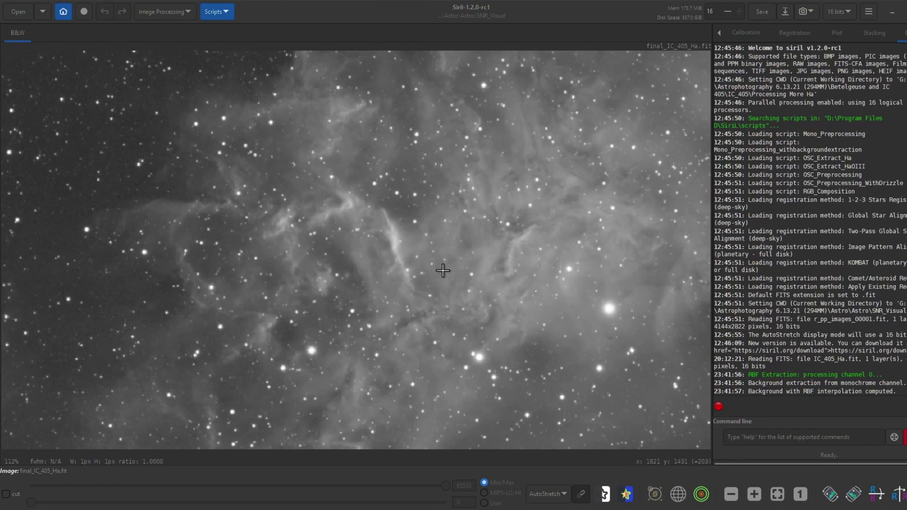
drag(446, 227, 407, 237)
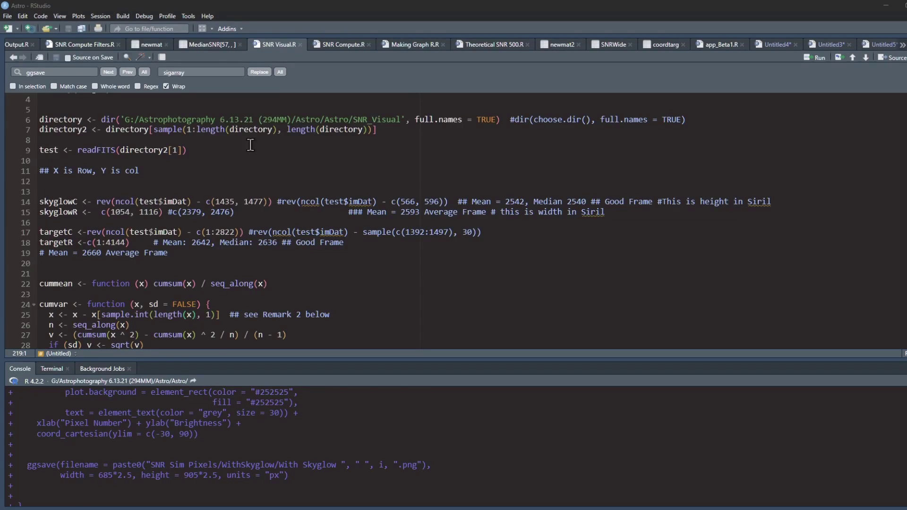
Select lines 6–54 of SNR Visual.R, from the directory setup through the stacking loop
scroll(250, 145, up, 1)
scroll(231, 144, down, 4)
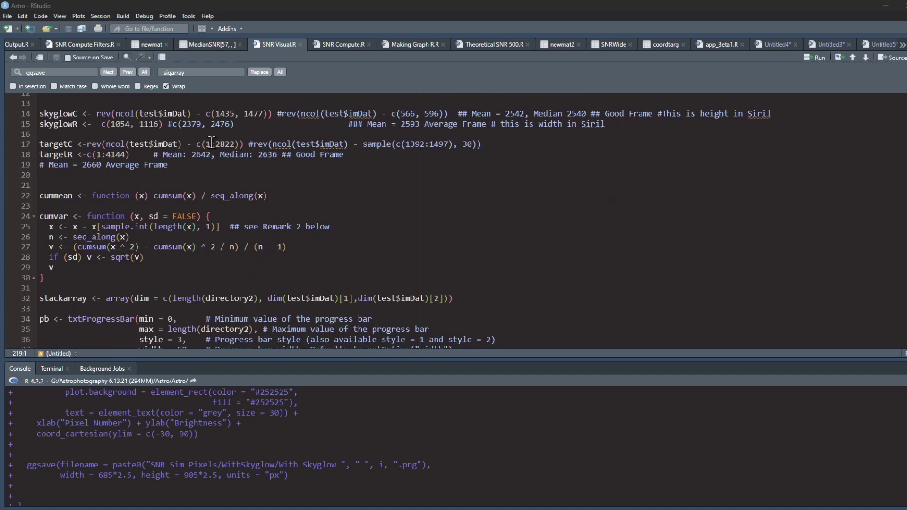
scroll(211, 142, down, 7)
scroll(171, 145, up, 3)
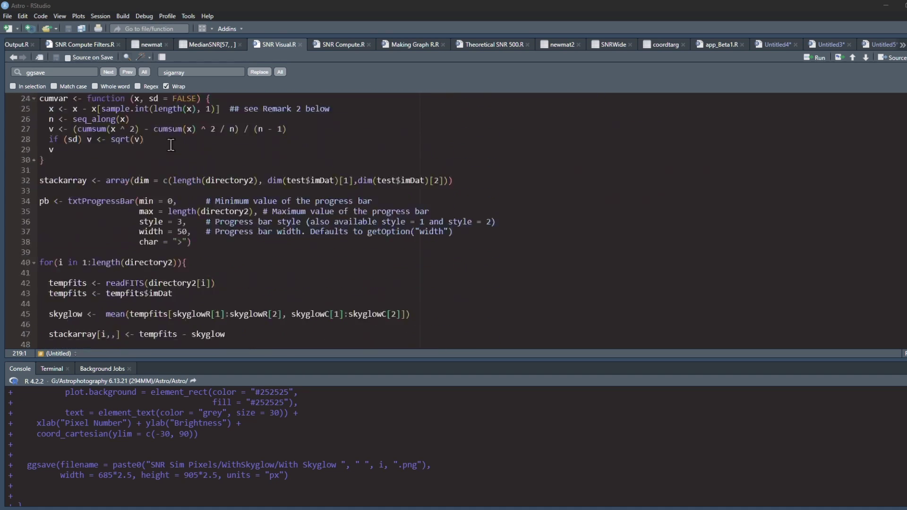
scroll(170, 145, up, 8)
drag(39, 149, 343, 316)
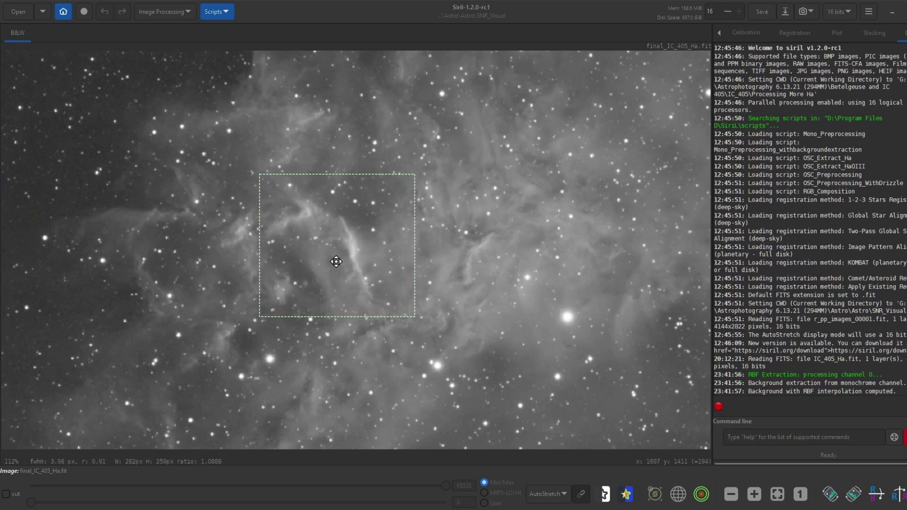
View the Statistics for the boxed star selection, then close them
scroll(335, 262, up, 6)
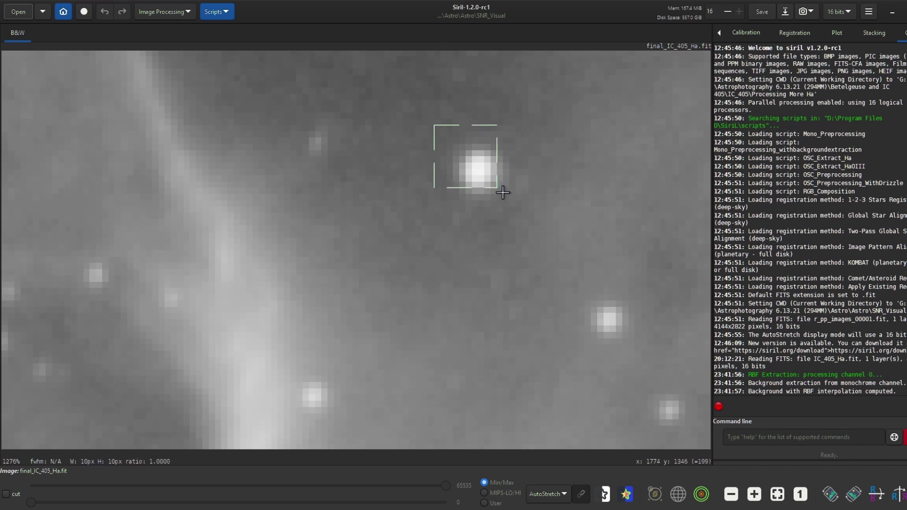
right_click(478, 165)
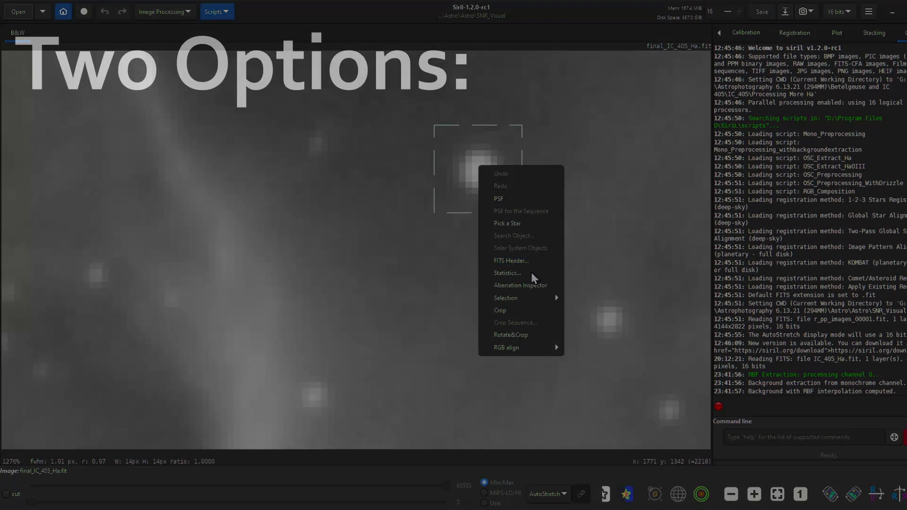
click(531, 272)
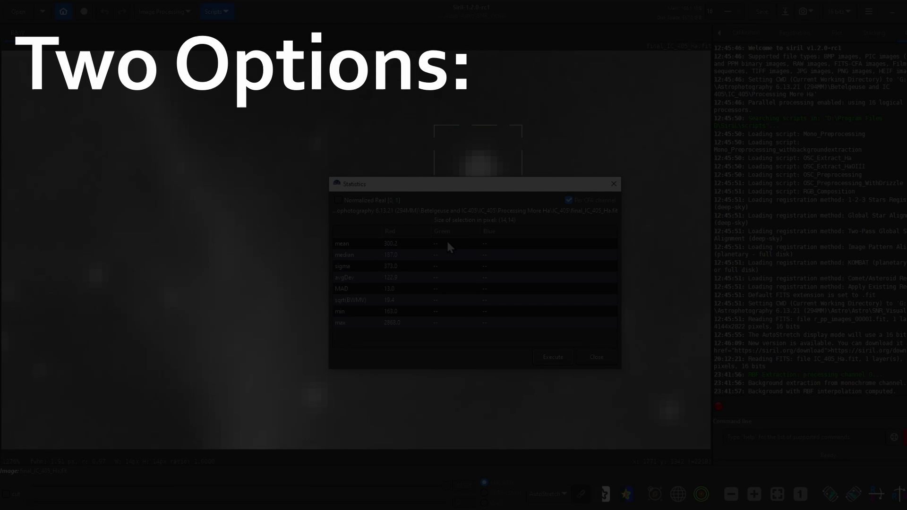
click(610, 189)
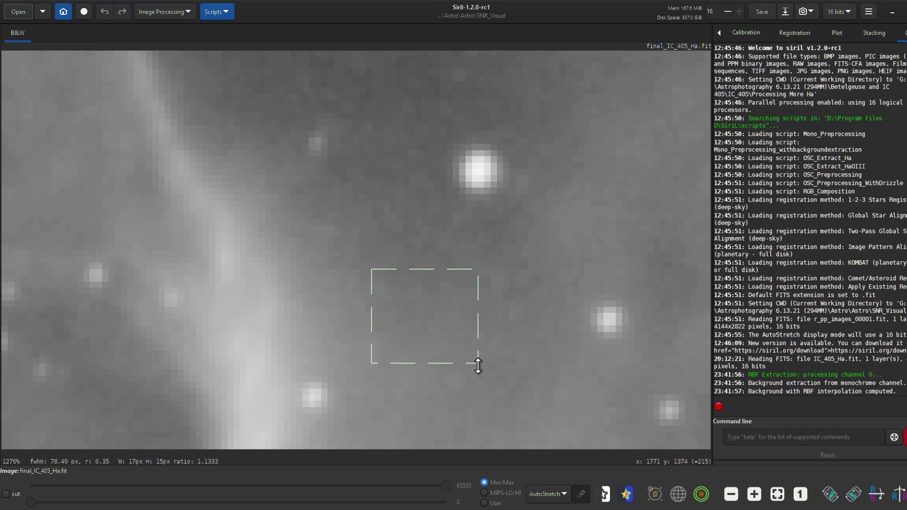
View the Statistics for a nearby background patch, then close them
right_click(434, 323)
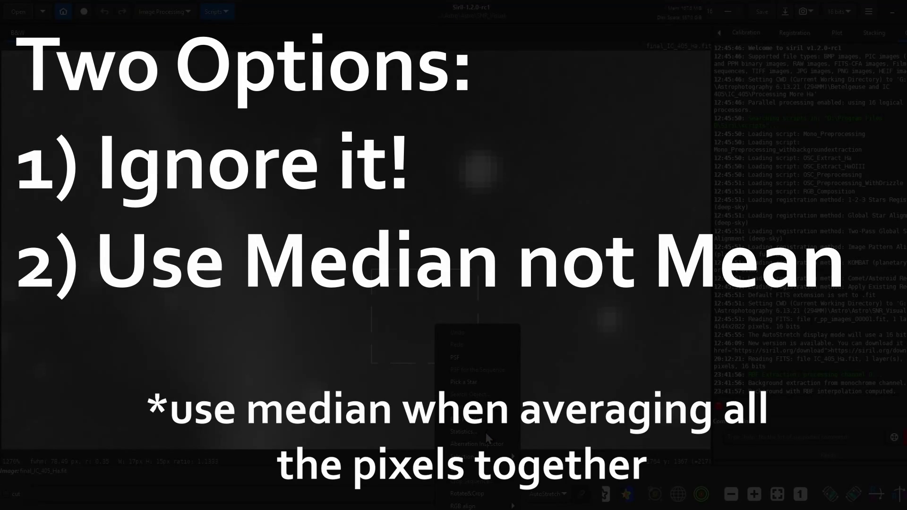
click(484, 431)
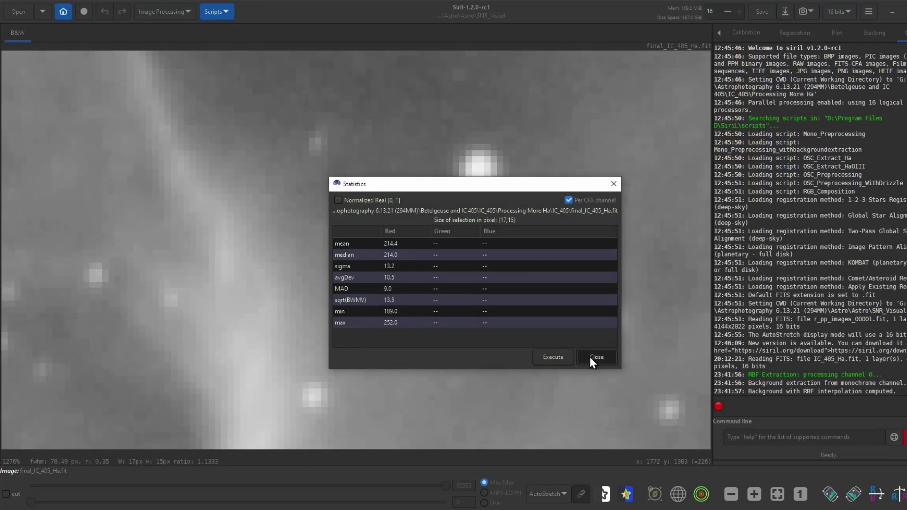
click(589, 355)
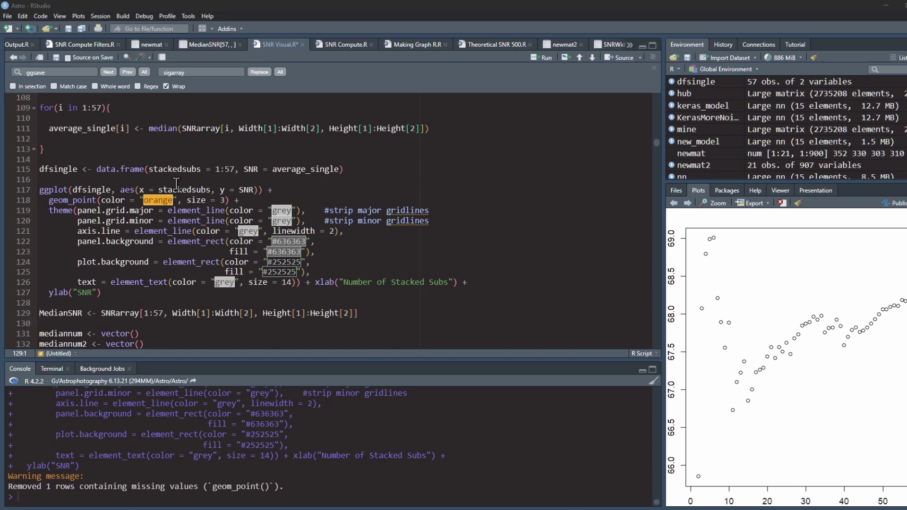
Rerun the ggplot code with Ctrl+Enter and view the orange-point SNR plot enlarged
key(ctrl+Return)
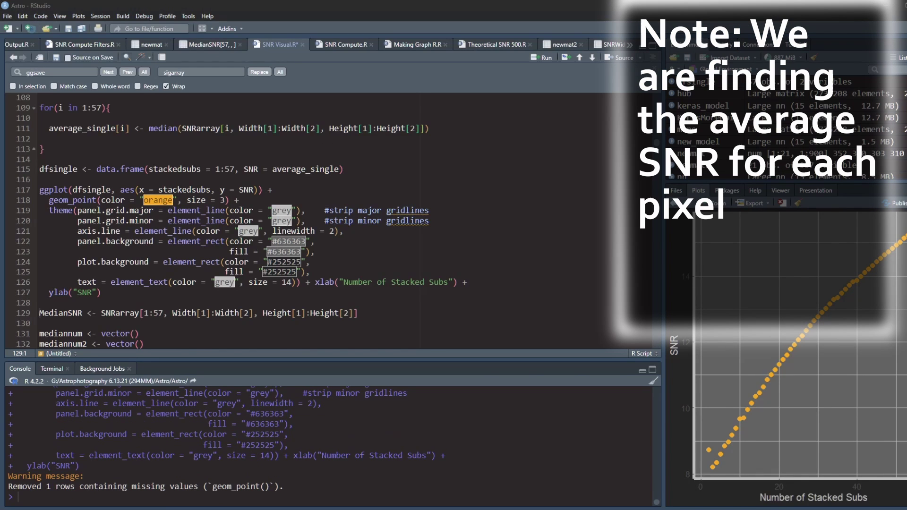
click(696, 203)
drag(552, 197, 444, 91)
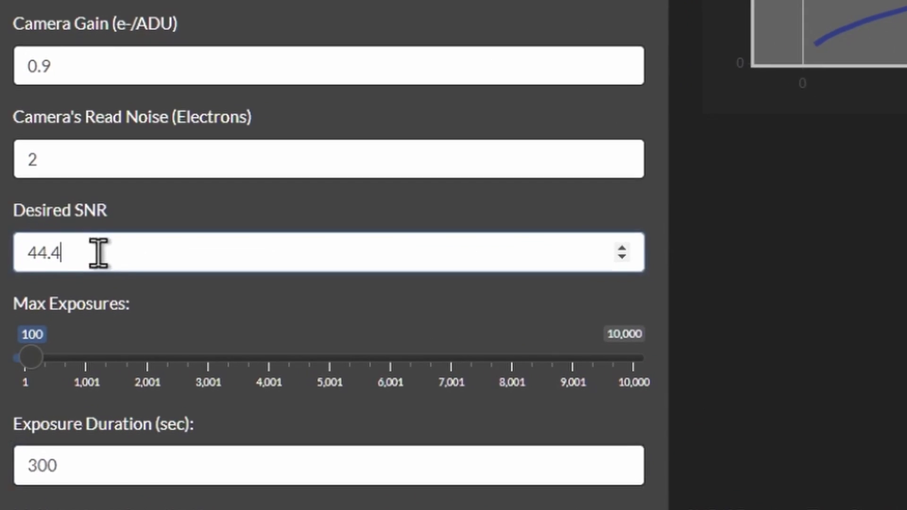
Select the Desired SNR value 44.4, which requires 57 exposures of 300 seconds
double_click(66, 300)
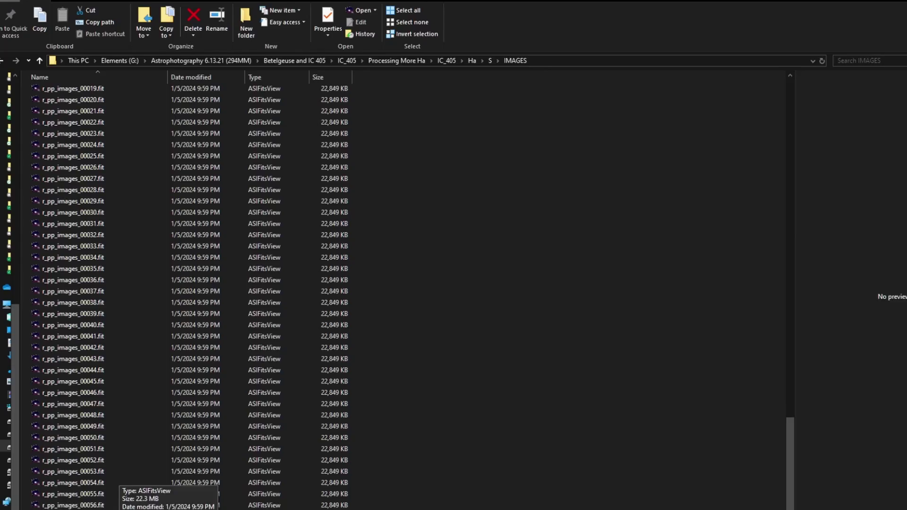
Select the 57 registered frames r_pp_images_00001 to r_pp_images_00057.fit in the IC 405 Ha IMAGES folder
shift+click(126, 506)
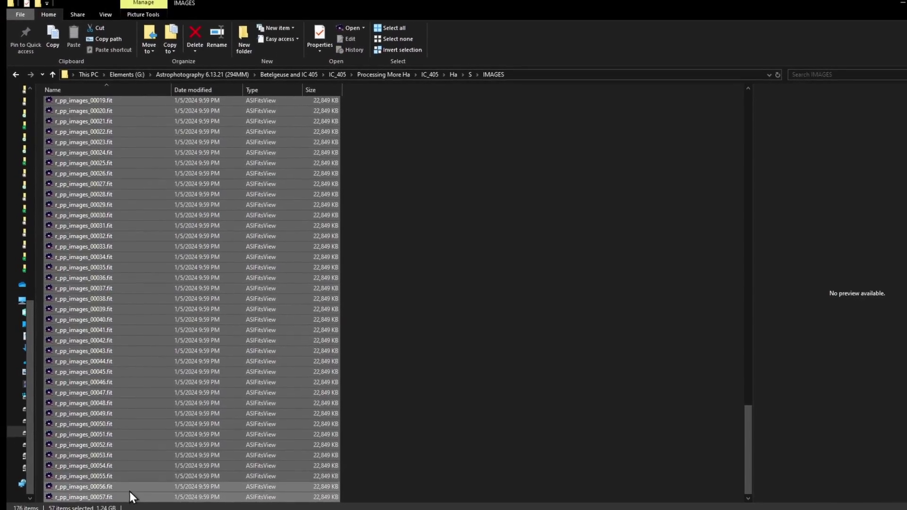